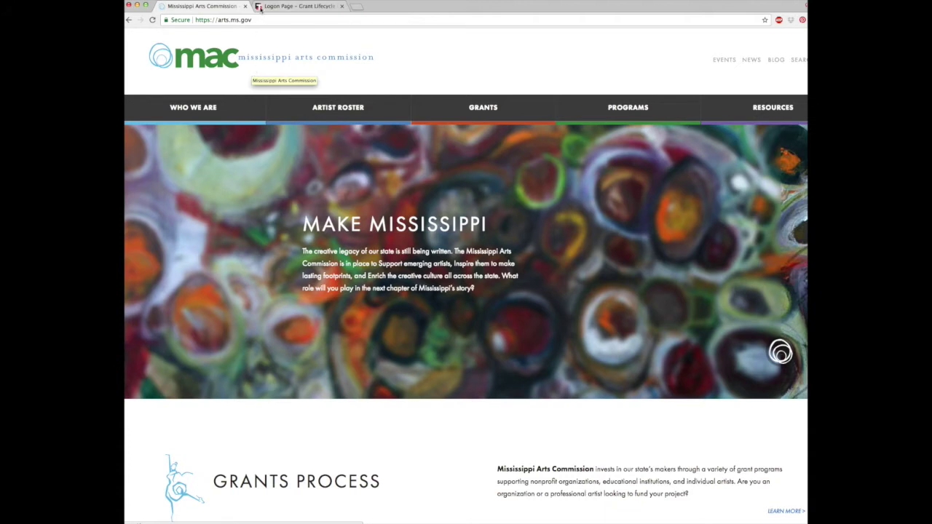
# - Go from Grants for Individuals to the Artist Minigrants details page on the MAC website
pyautogui.moveTo(252, 20); pyautogui.dragTo(194, 19)
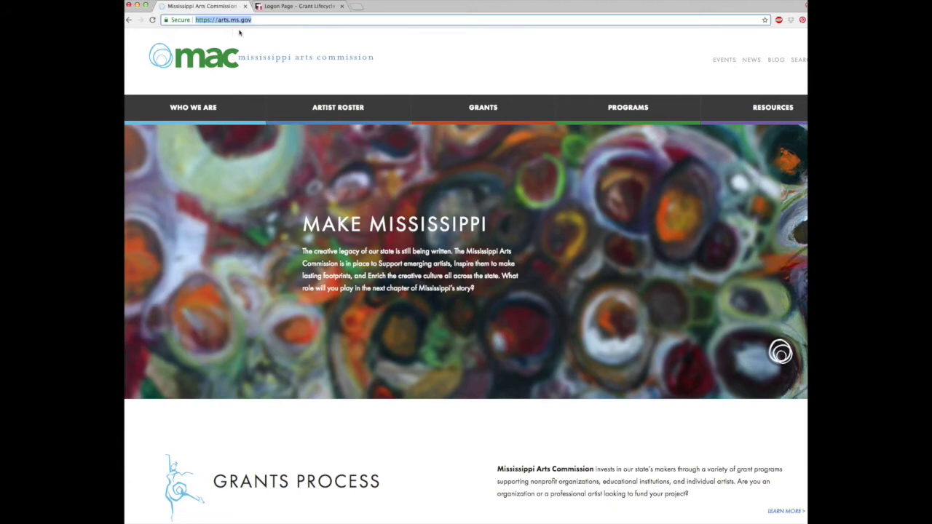
pyautogui.click(484, 107)
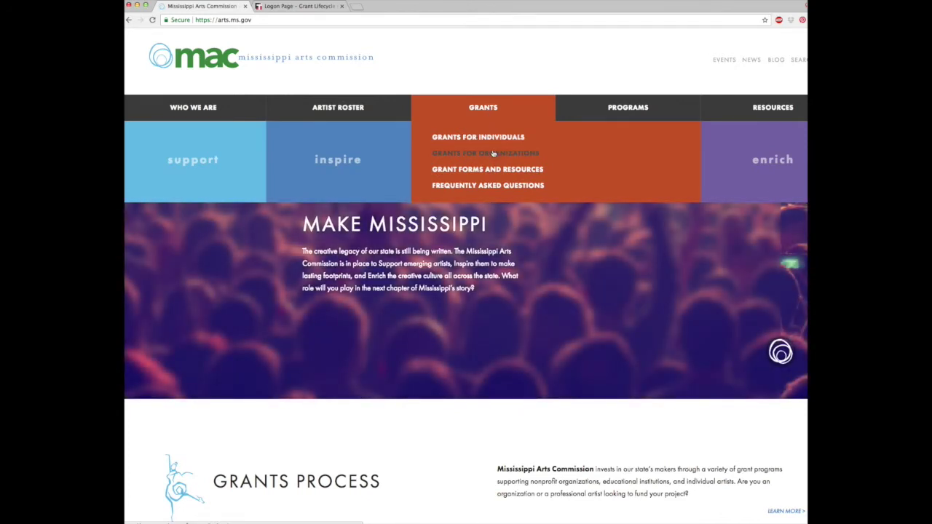
pyautogui.click(496, 141)
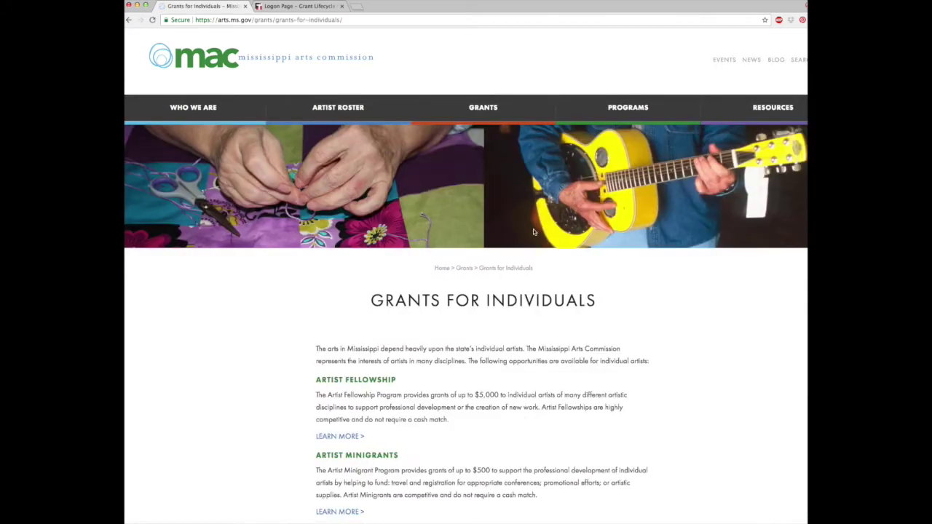
pyautogui.scroll(-5, 546, 272)
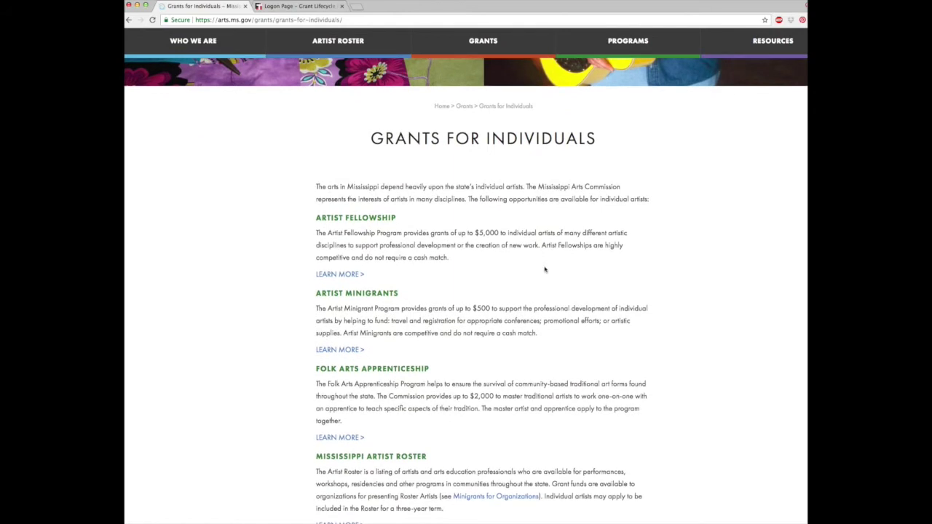
pyautogui.click(341, 351)
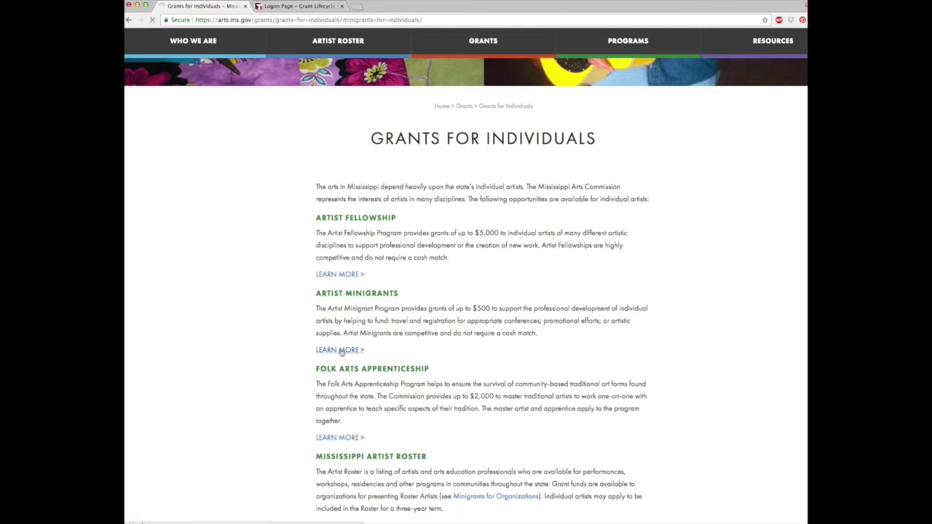
pyautogui.scroll(-2, 687, 343)
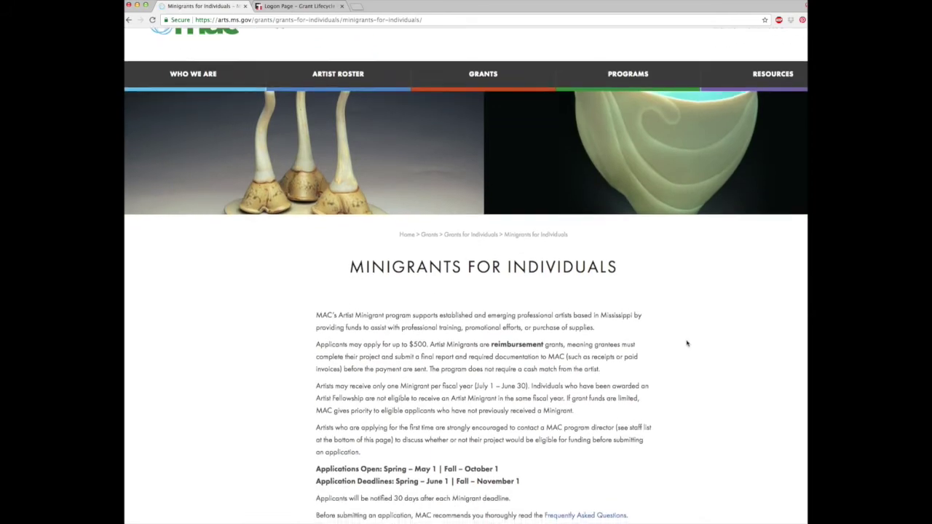
pyautogui.scroll(-3, 687, 343)
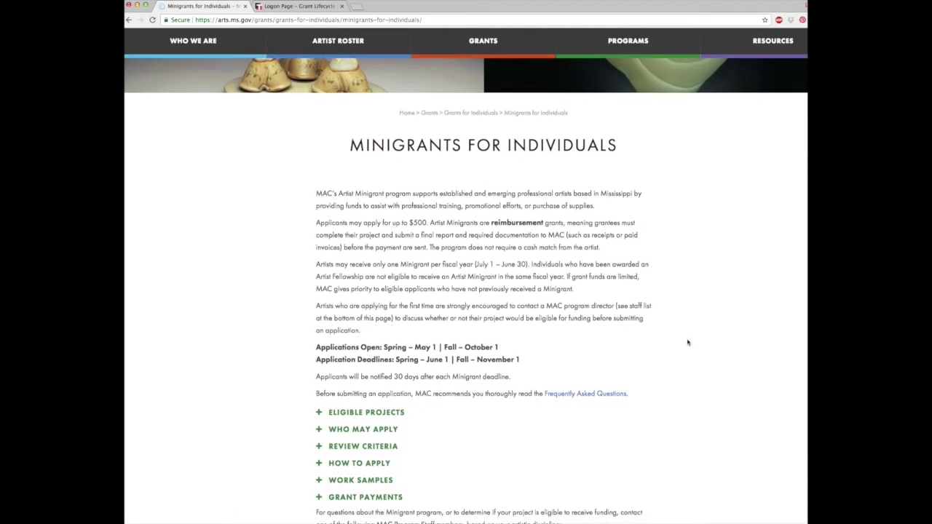
pyautogui.scroll(-1, 687, 342)
pyautogui.scroll(-2, 687, 343)
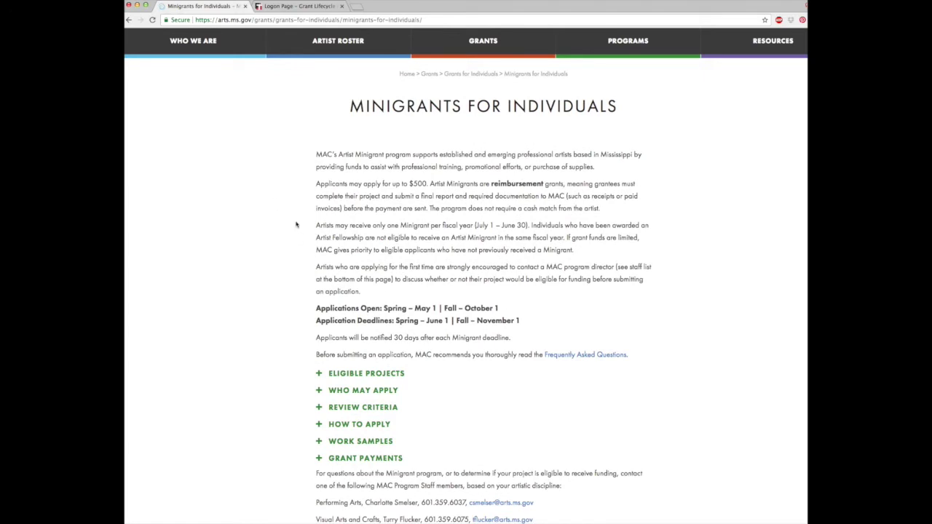
pyautogui.moveTo(396, 320); pyautogui.dragTo(526, 321)
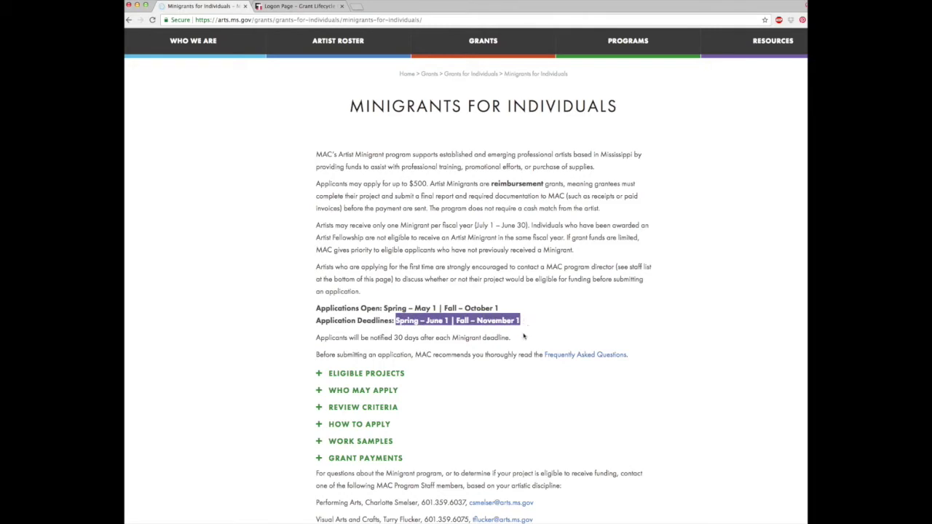
pyautogui.click(319, 376)
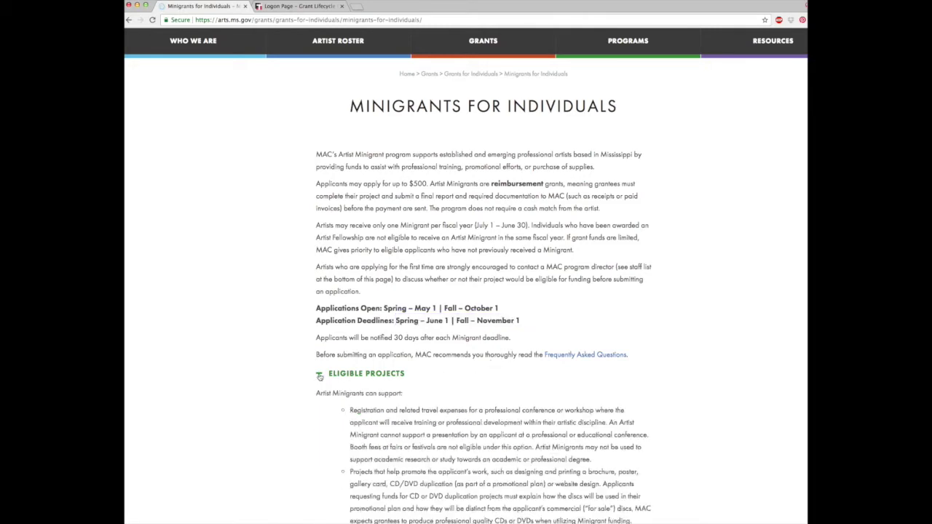
pyautogui.scroll(-5, 293, 379)
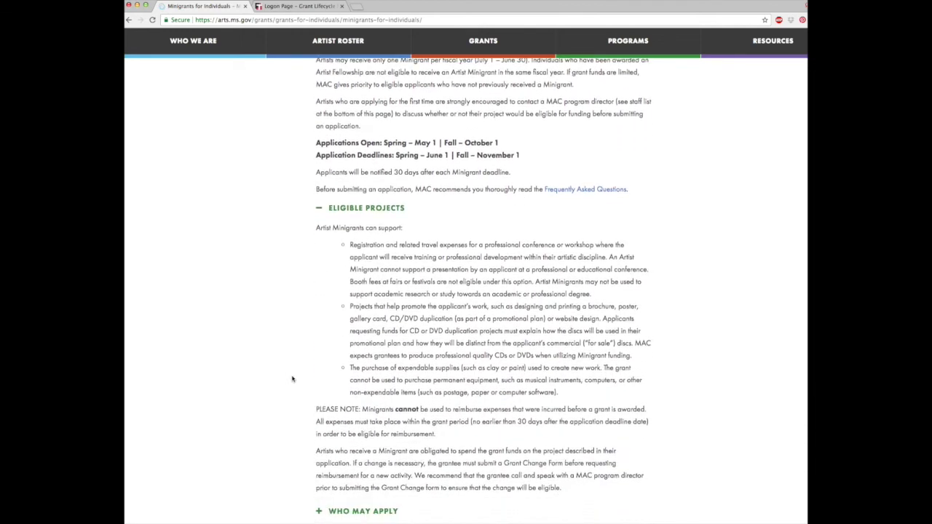
pyautogui.click(319, 179)
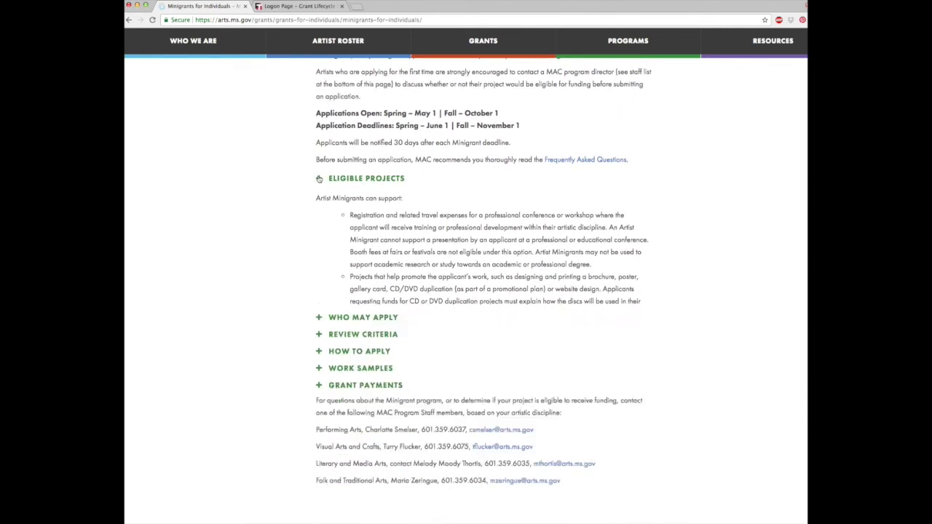
pyautogui.click(321, 195)
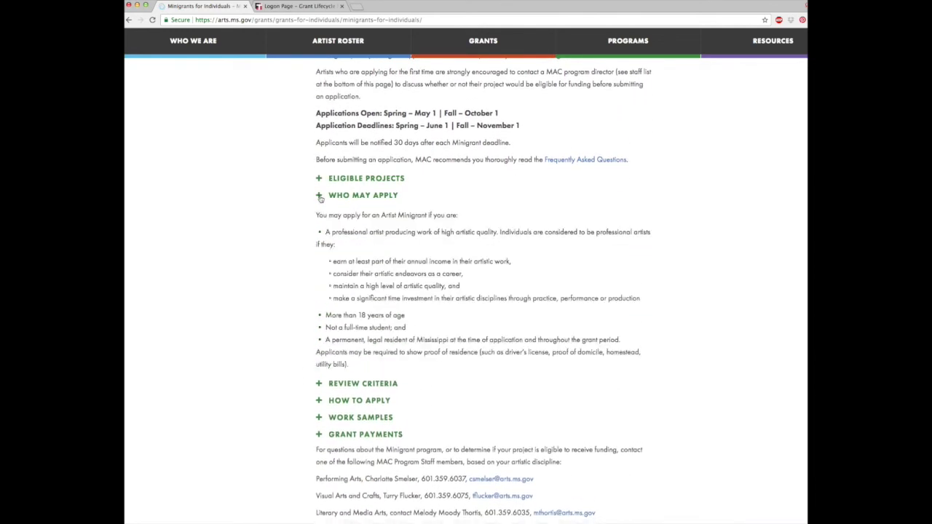
pyautogui.click(320, 198)
pyautogui.click(320, 213)
pyautogui.click(320, 214)
pyautogui.click(320, 246)
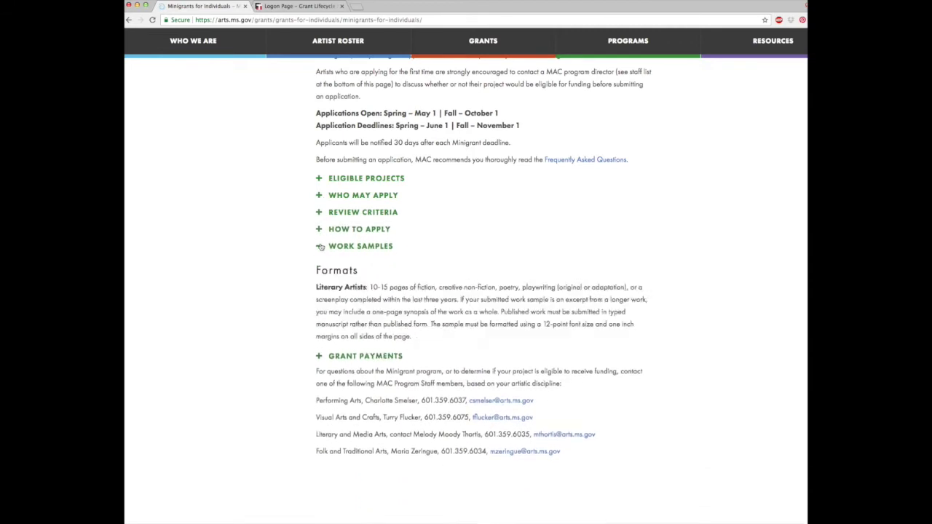
pyautogui.click(321, 246)
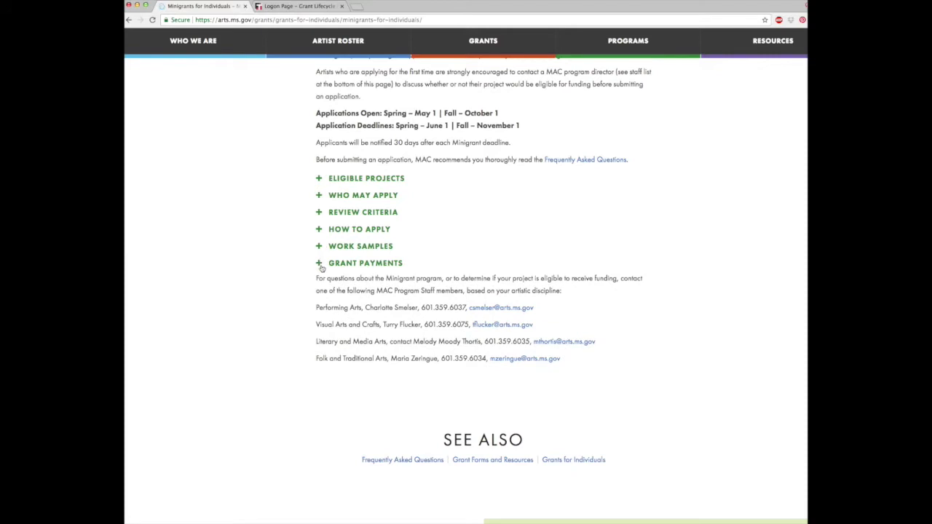
pyautogui.click(320, 263)
pyautogui.click(320, 263)
# - Expand How to Apply and follow the 'Apply here' link to the eGRANT logon page
pyautogui.click(319, 232)
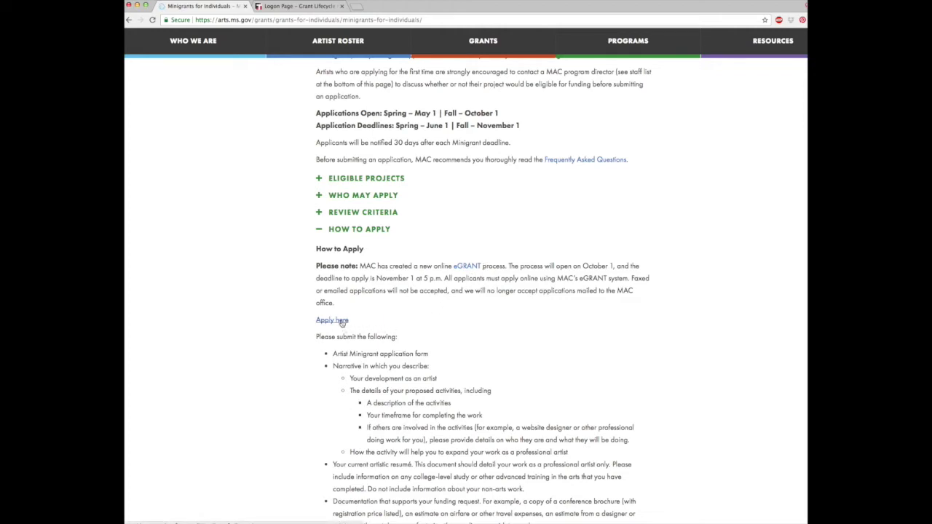
pyautogui.click(332, 321)
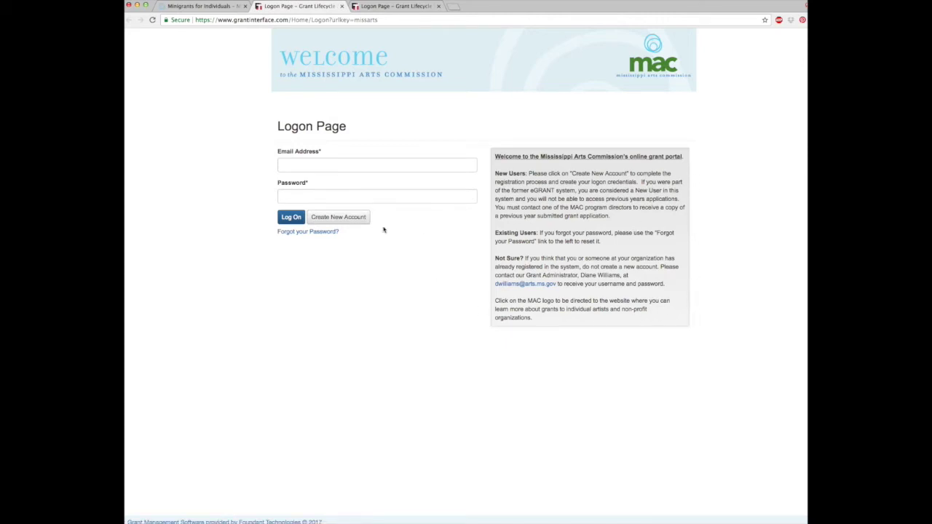
# - Start a new applicant account from the MAC eGRANT Logon Page
pyautogui.click(354, 219)
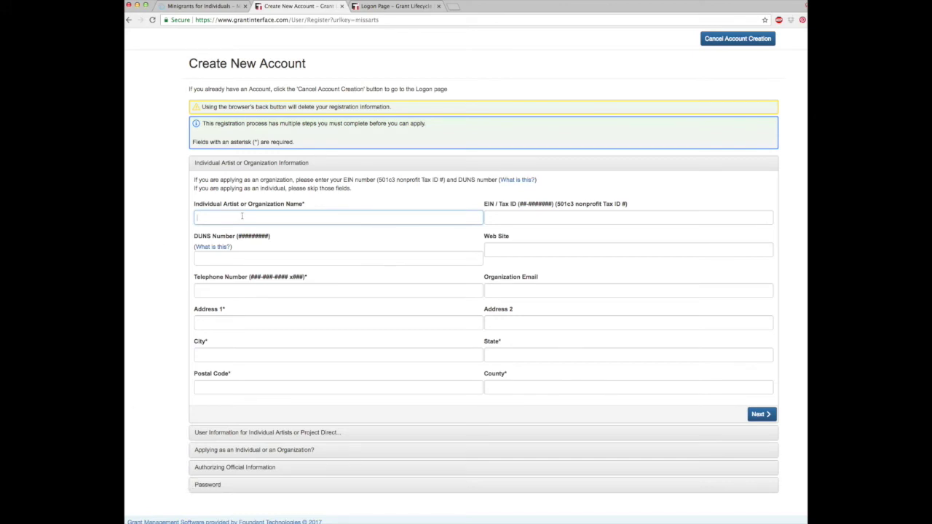
# - Enter 'Test Person' as the applicant name, skip EIN and DUNS, and add a test phone number
pyautogui.write('Test Person')
pyautogui.press('Tab')
pyautogui.press('Tab')
pyautogui.press('Tab')
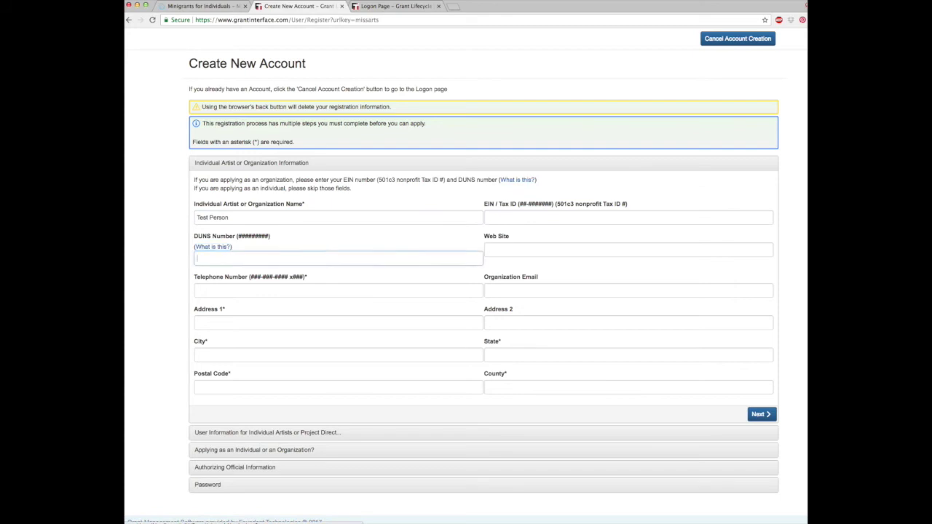
pyautogui.press('Tab')
pyautogui.press('Tab')
pyautogui.write('601-123-45')
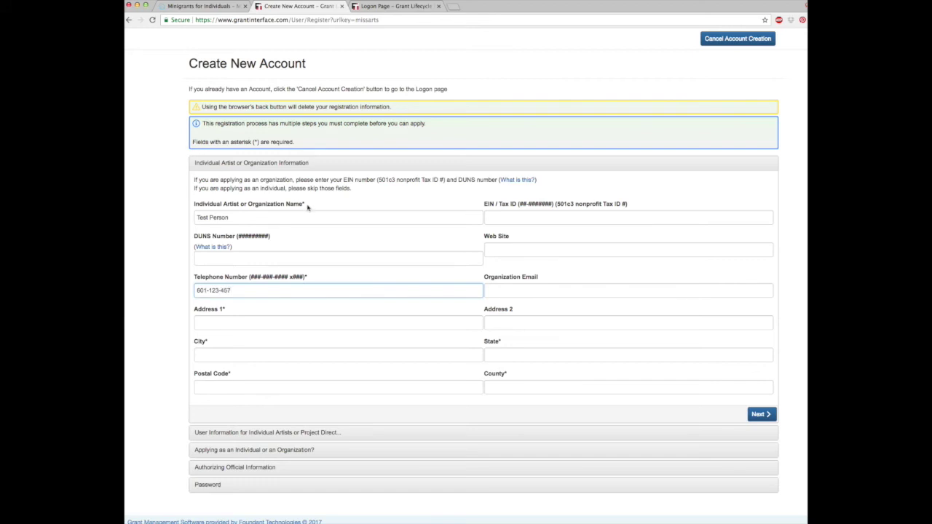
pyautogui.write('7')
# - Fill the address: 'Test Address', city 'Test Cuity', state MS, postal code 39205, county 'Hind'
pyautogui.click(250, 323)
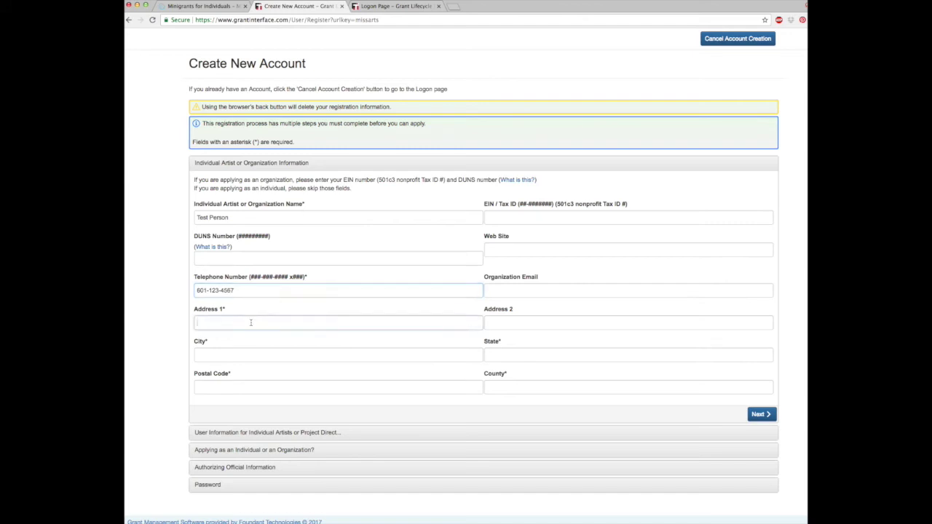
pyautogui.write('Test')
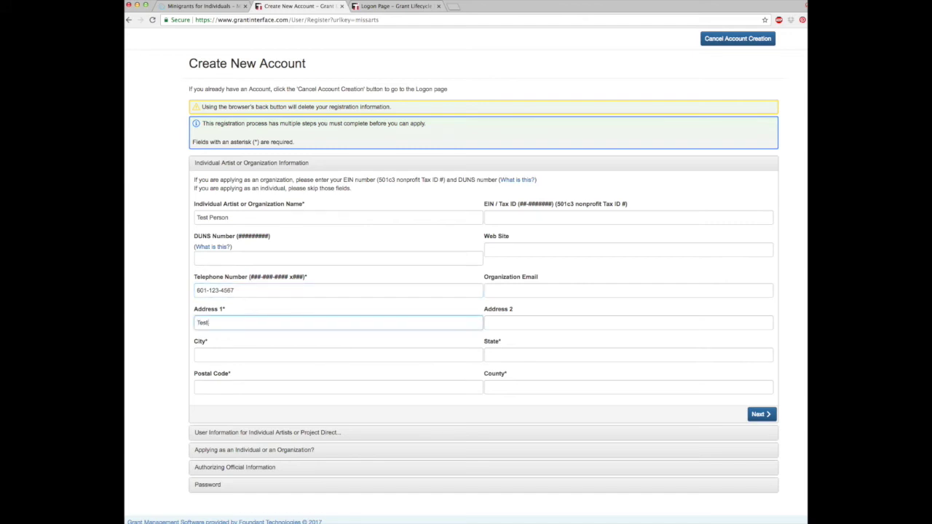
pyautogui.write(' Address')
pyautogui.press('Tab')
pyautogui.press('Tab')
pyautogui.write('Test C')
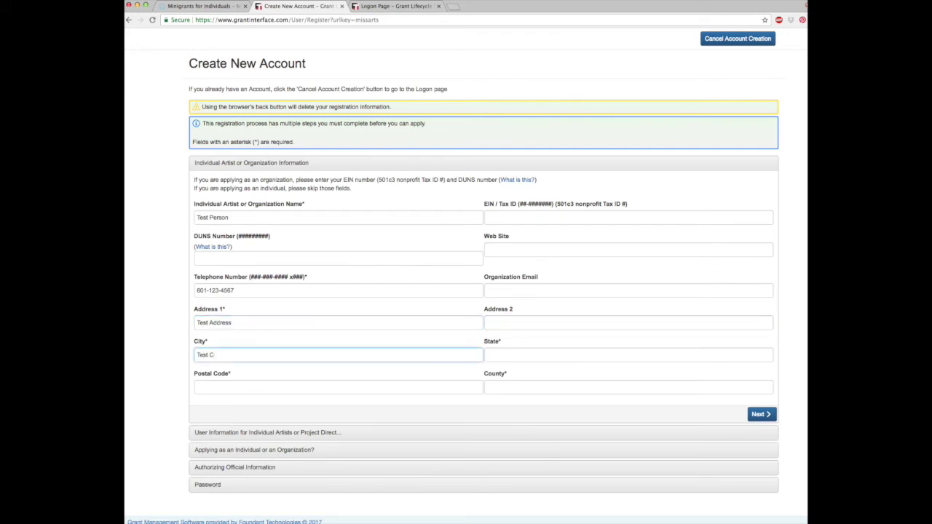
pyautogui.write('uity')
pyautogui.press('Tab')
pyautogui.write('MS')
pyautogui.press('Tab')
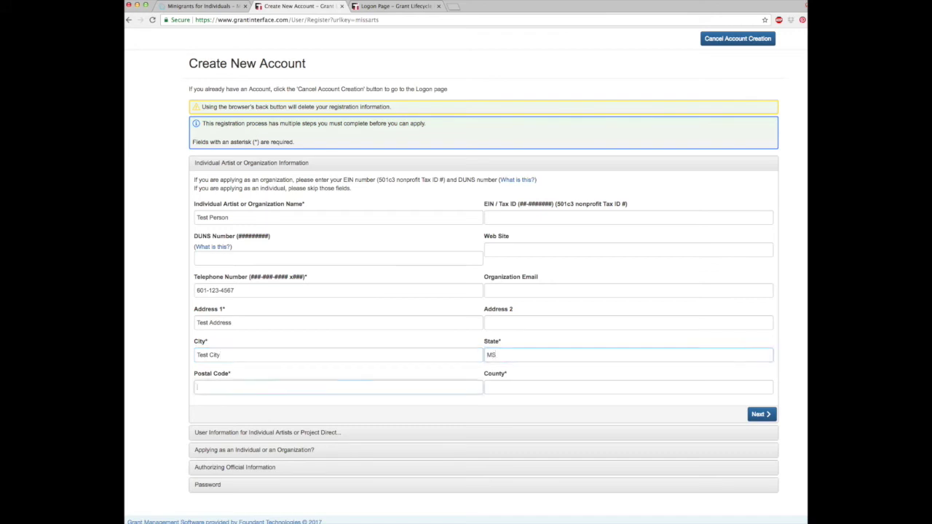
pyautogui.write('39205')
pyautogui.press('Tab')
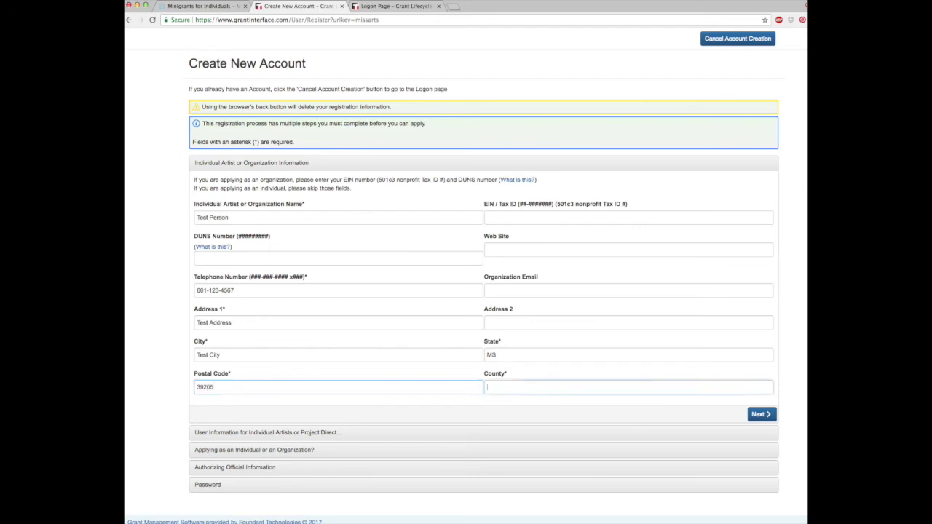
pyautogui.write('Hinds')
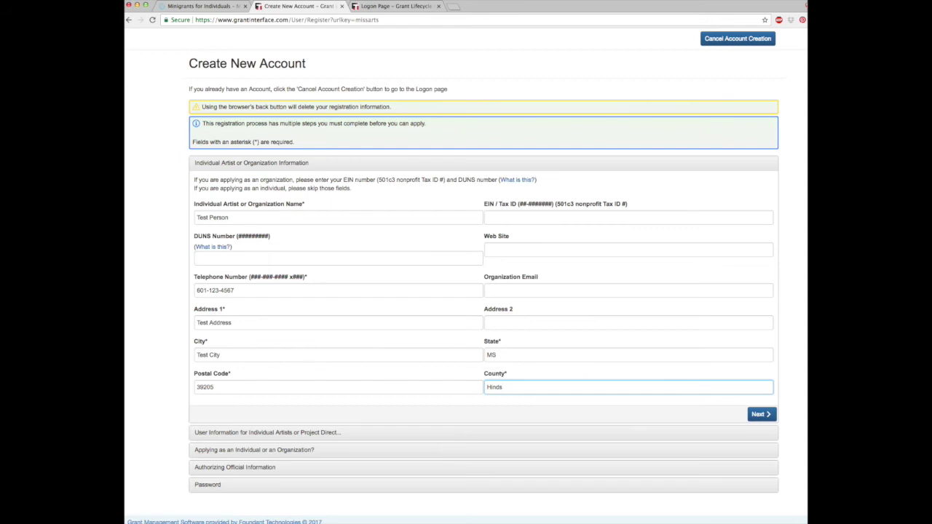
# - Advance to the user information step and begin entering the last name
pyautogui.press('Return')
pyautogui.write('Person')
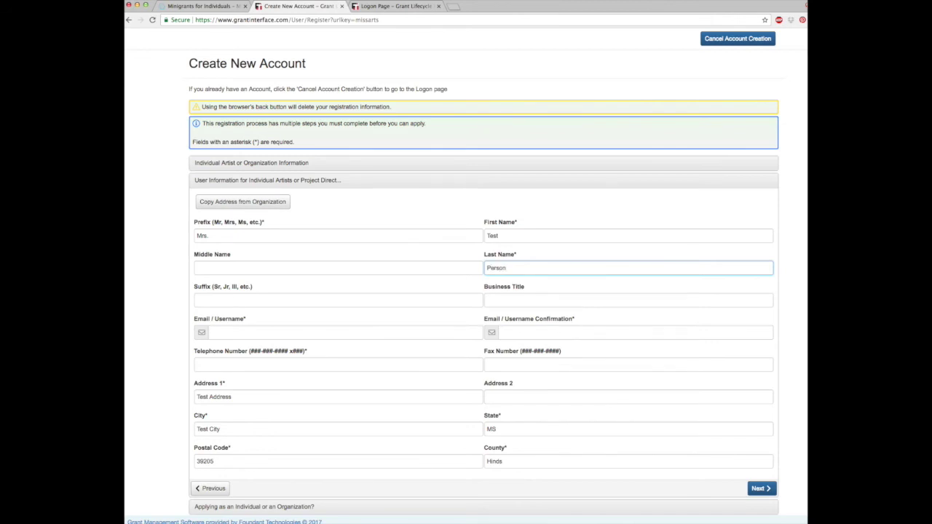
# - Correct the Last Name field so it reads 'Person'
pyautogui.press('BackSpace')
pyautogui.press('BackSpace')
pyautogui.press('BackSpace')
pyautogui.press('BackSpace')
pyautogui.press('BackSpace')
pyautogui.press('BackSpace')
pyautogui.write('Person')
pyautogui.press('BackSpace')
pyautogui.press('BackSpace')
pyautogui.press('BackSpace')
pyautogui.press('BackSpace')
pyautogui.press('BackSpace')
pyautogui.press('BackSpace')
pyautogui.write('P')
pyautogui.press('BackSpace')
pyautogui.write('Person')
# - Continue past the user details and answer Yes to applying as an individual artist
pyautogui.click(405, 334)
pyautogui.click(761, 488)
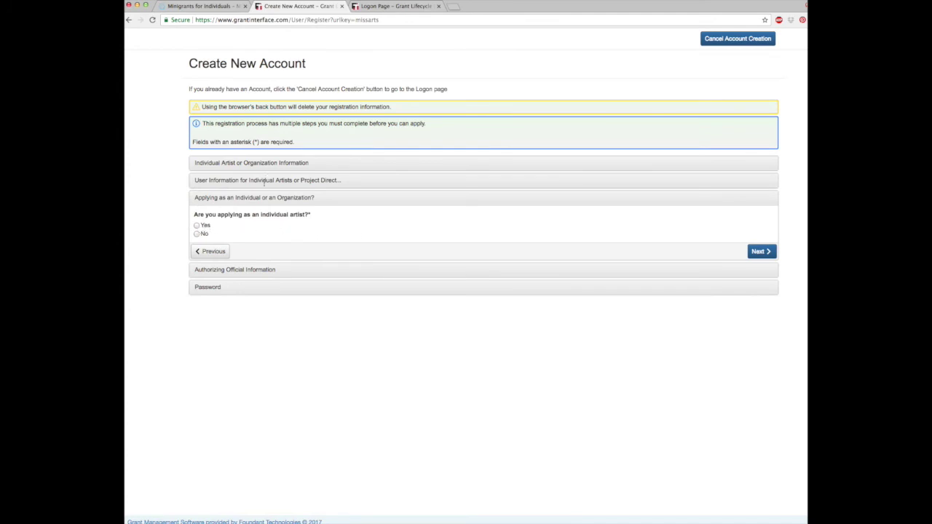
pyautogui.click(198, 227)
# - Continue from the individual-artist question to the Authorizing Official Information step
pyautogui.click(758, 251)
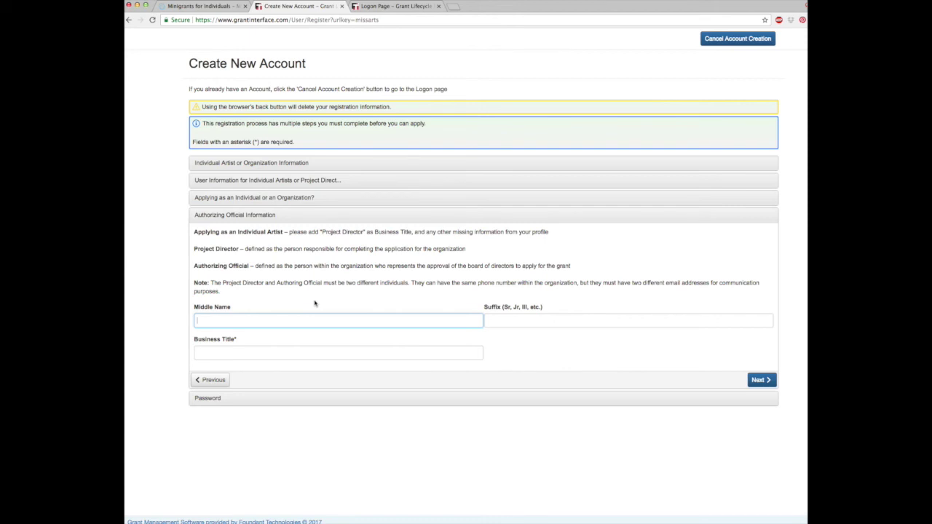
# - Set the business title to 'Project Director', then enter the account password and begin confirming it
pyautogui.click(315, 352)
pyautogui.write('Project ')
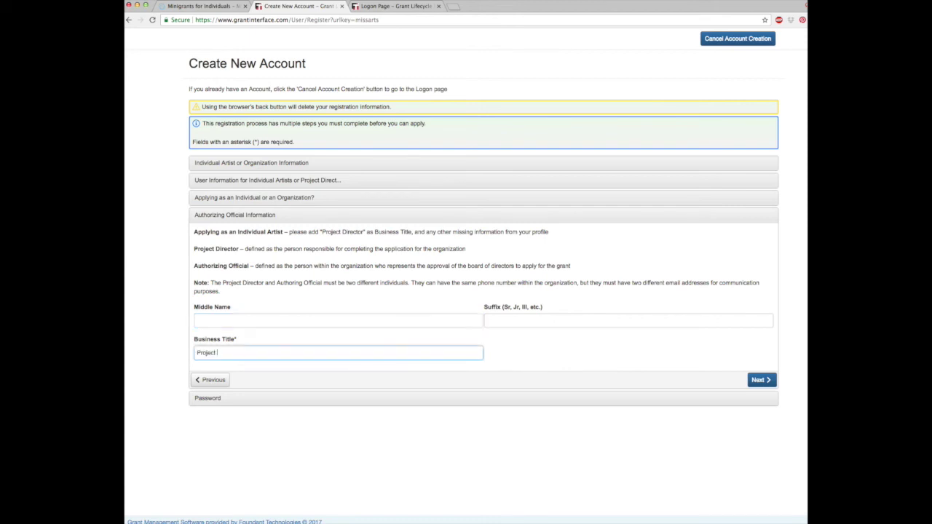
pyautogui.write('Director')
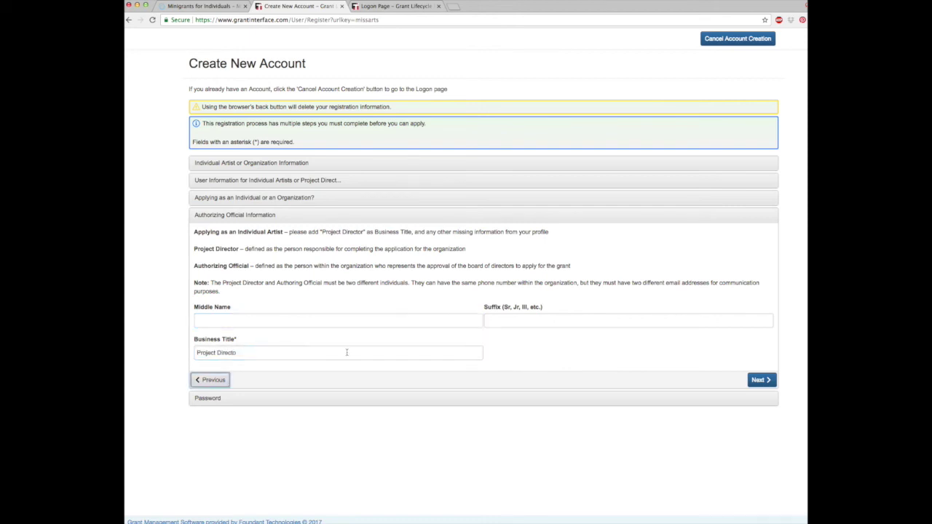
pyautogui.click(759, 380)
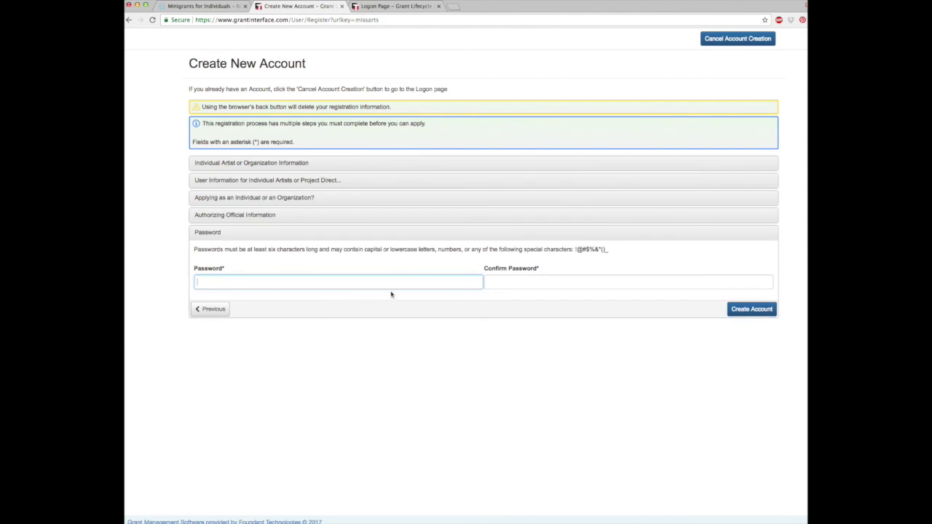
pyautogui.write('•••••••')
pyautogui.click(487, 281)
pyautogui.write('•••••••')
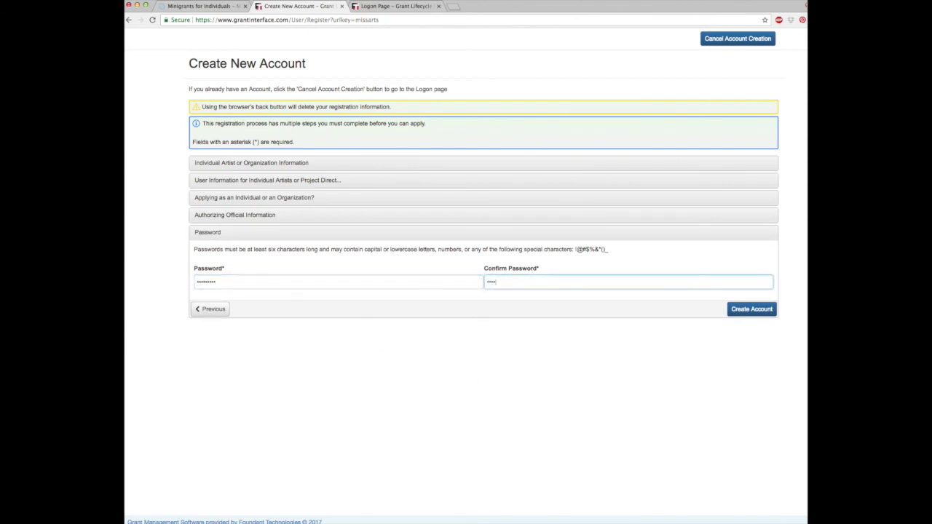